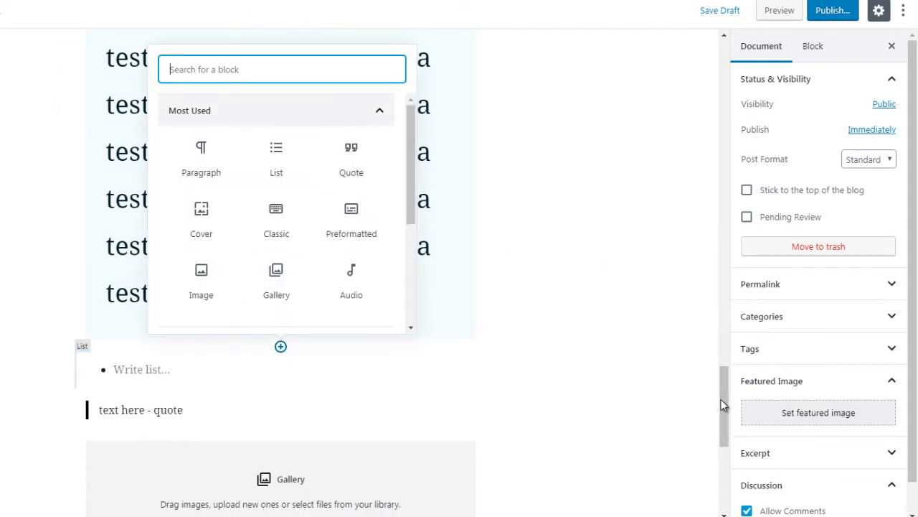
click(380, 110)
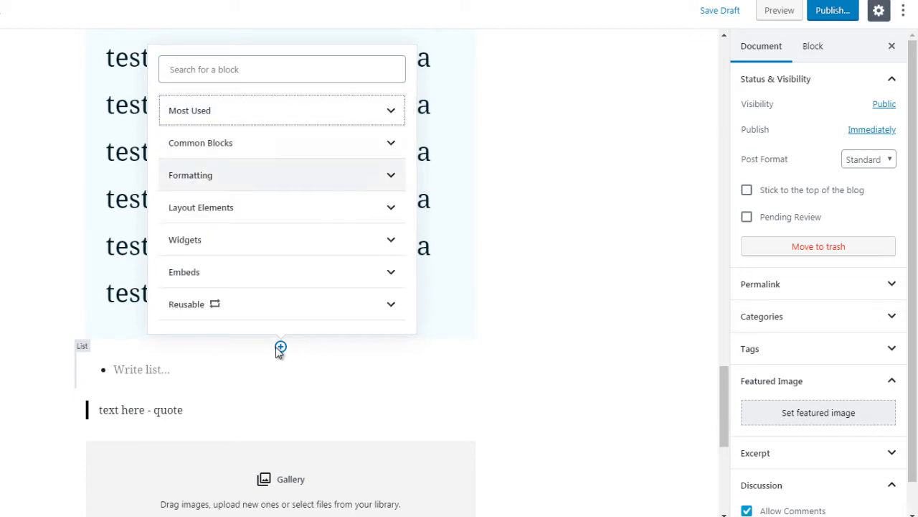
click(326, 207)
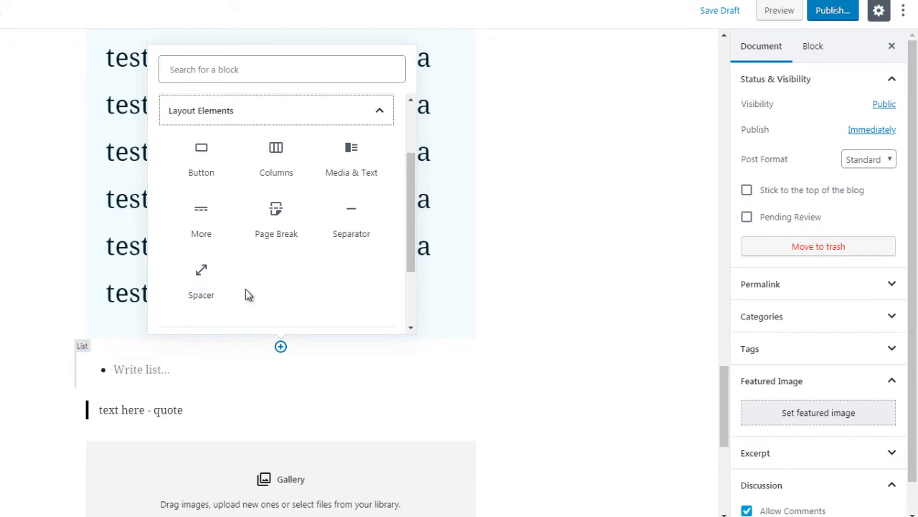
click(195, 152)
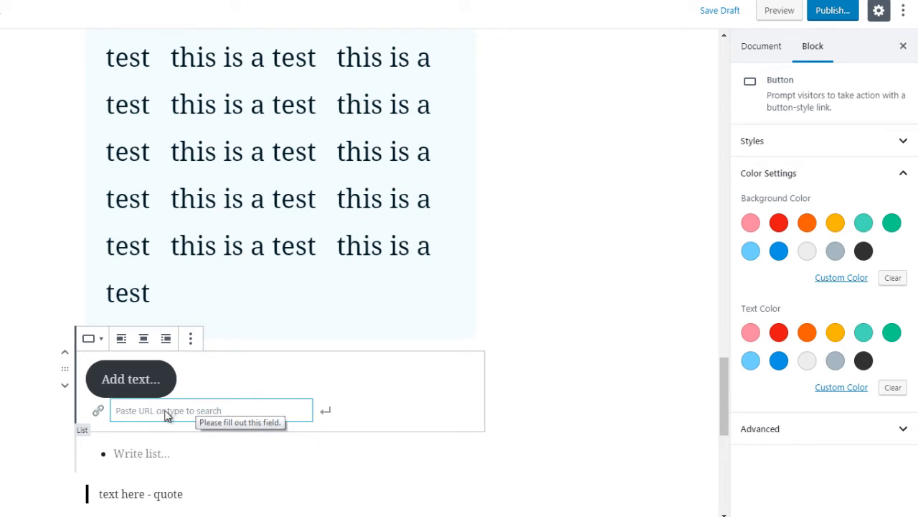
text(www.google.com)
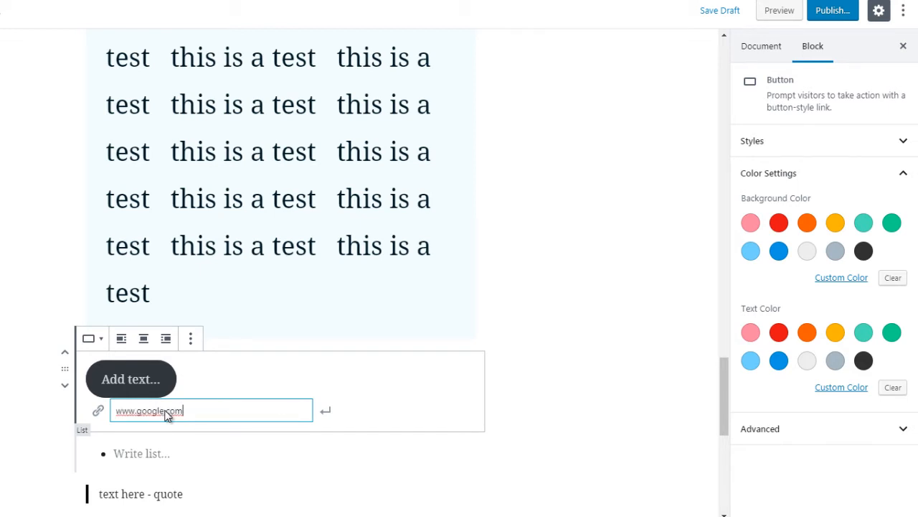
click(327, 411)
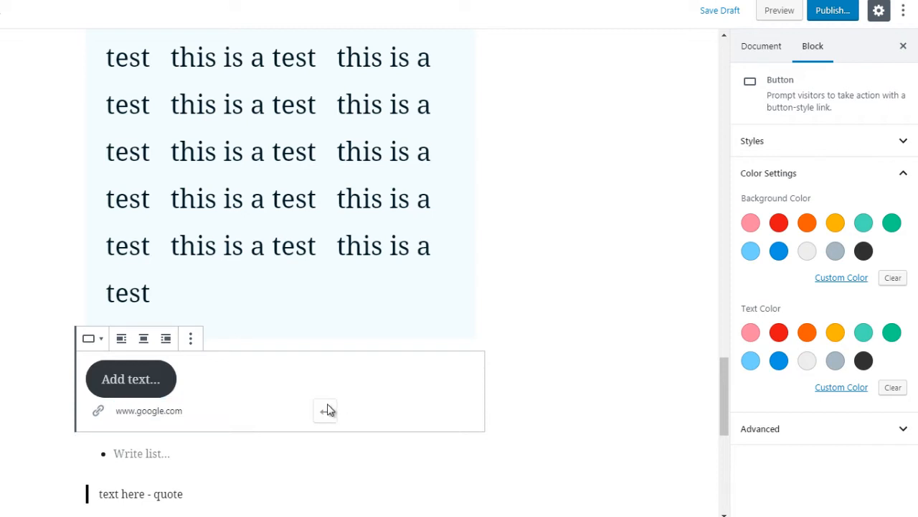
click(583, 338)
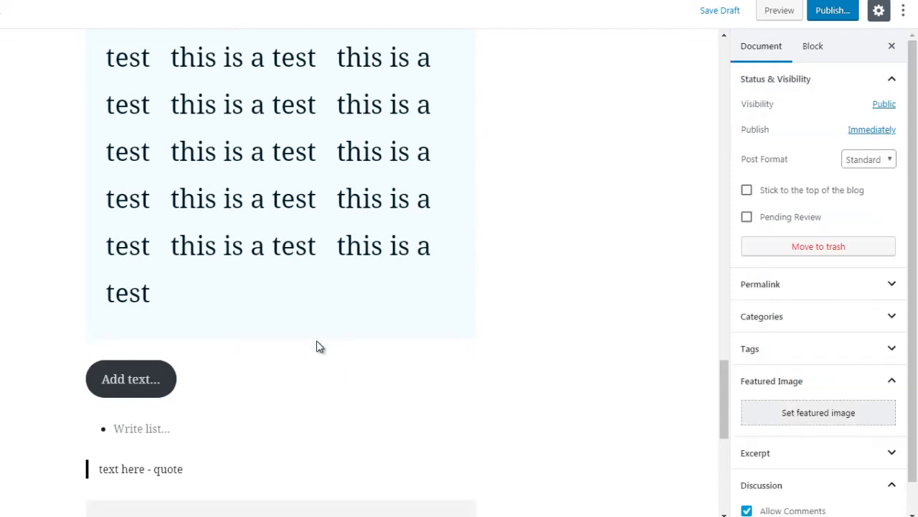
Label the new button "Email Me Here".
click(234, 375)
click(51, 382)
click(121, 382)
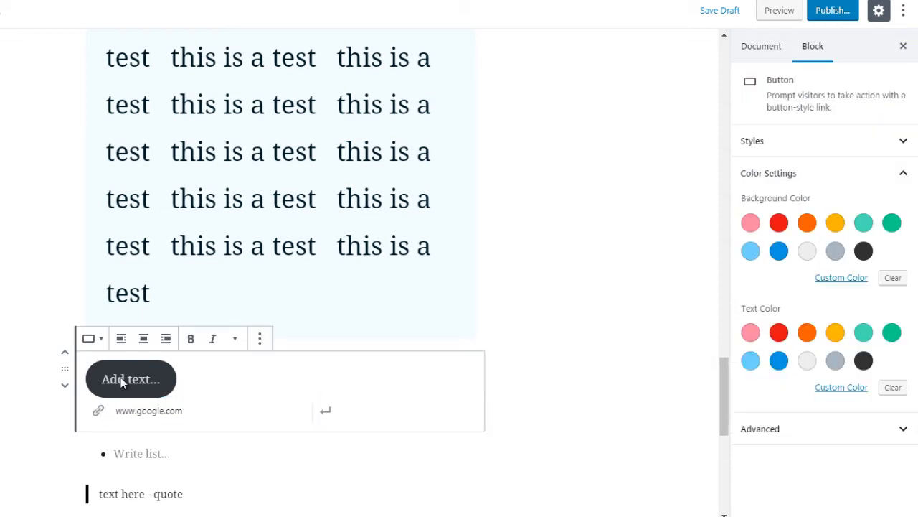
text(ppp)
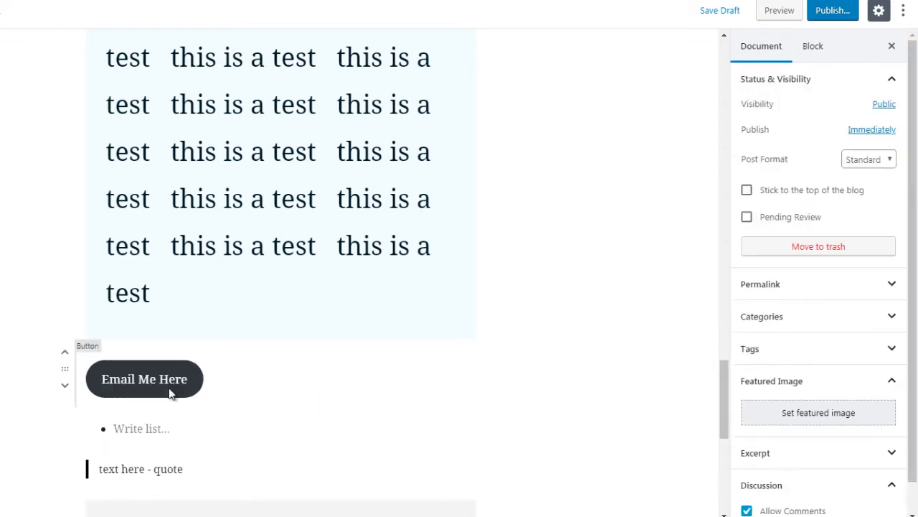
Try green and orange backgrounds and light gray text on the button, then settle on a light gray background with dark text.
click(224, 387)
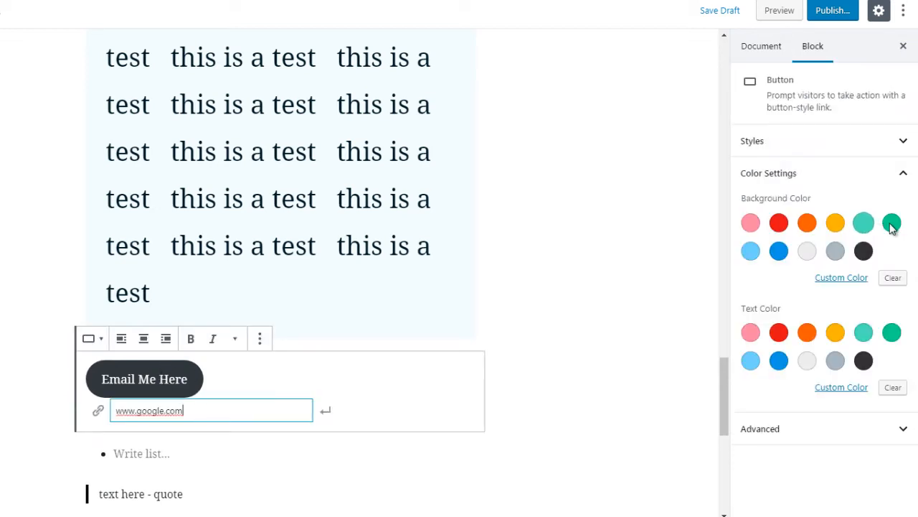
click(894, 224)
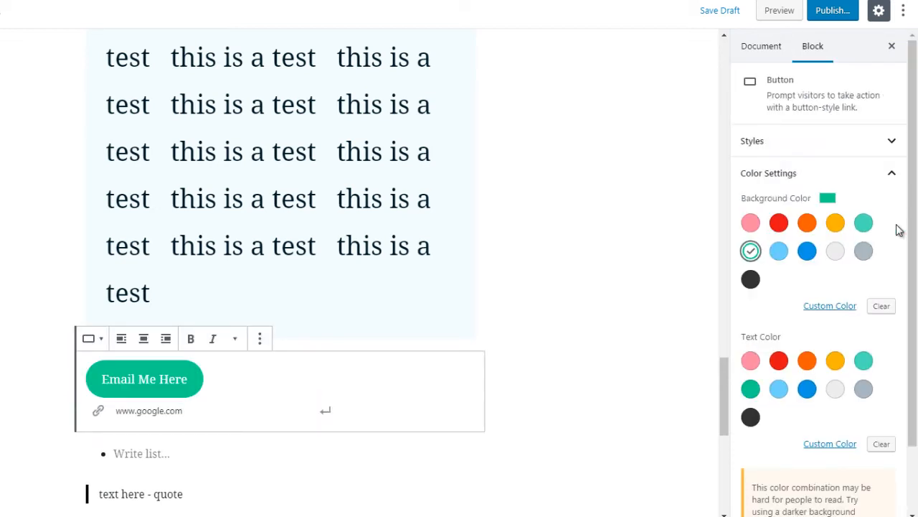
click(802, 224)
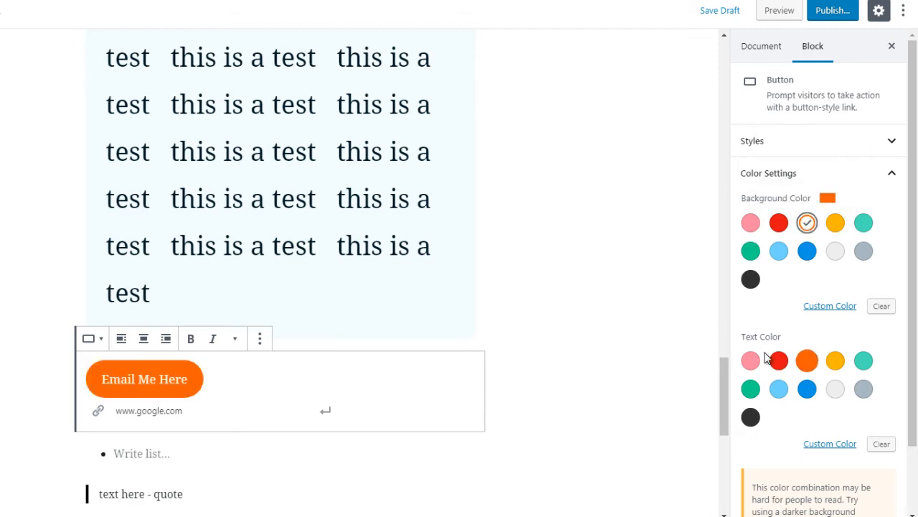
click(843, 393)
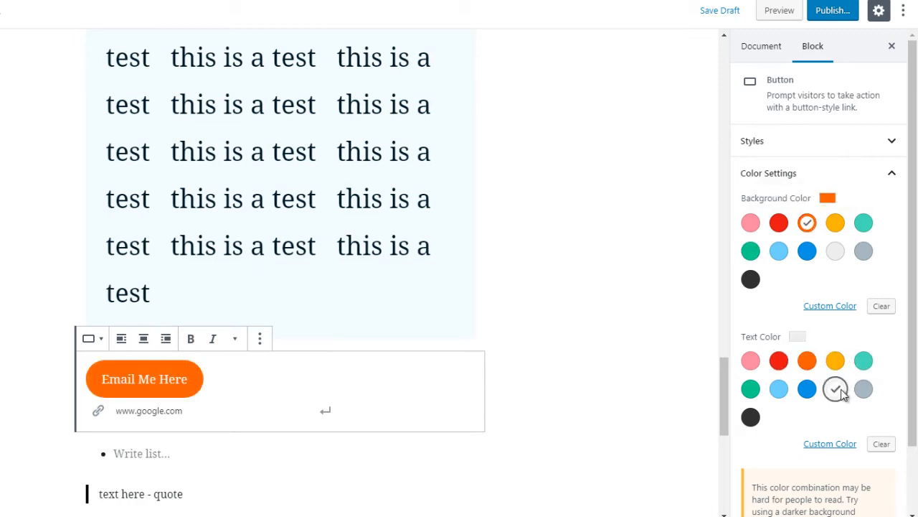
click(751, 417)
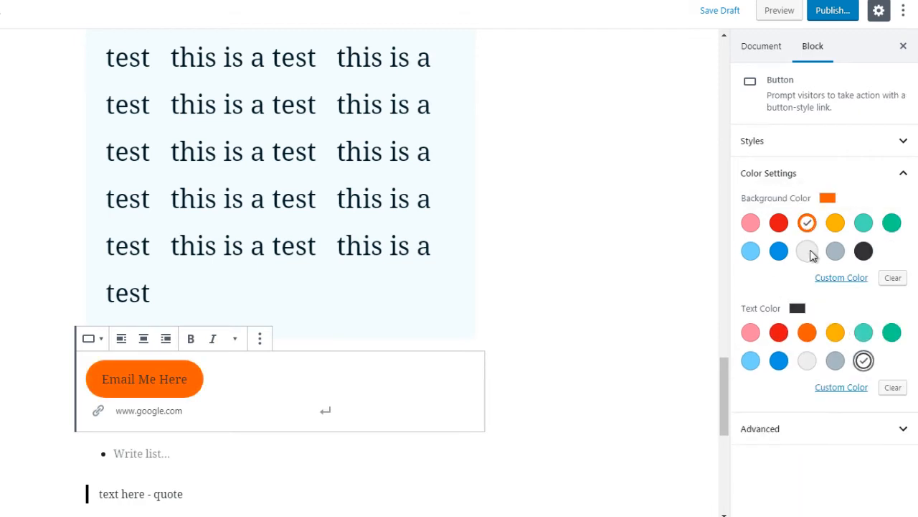
click(808, 252)
click(552, 305)
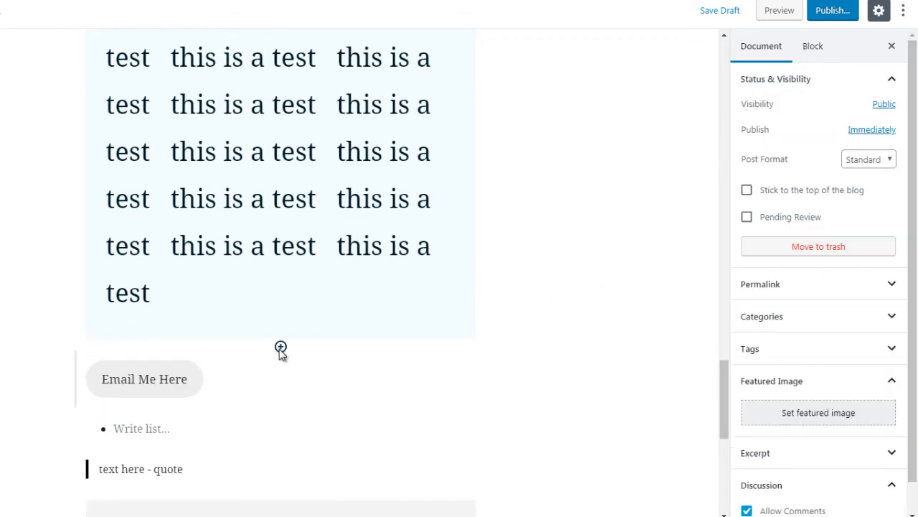
Insert a Columns block from the layout elements directly above the "Email Me Here" button.
click(280, 348)
click(284, 116)
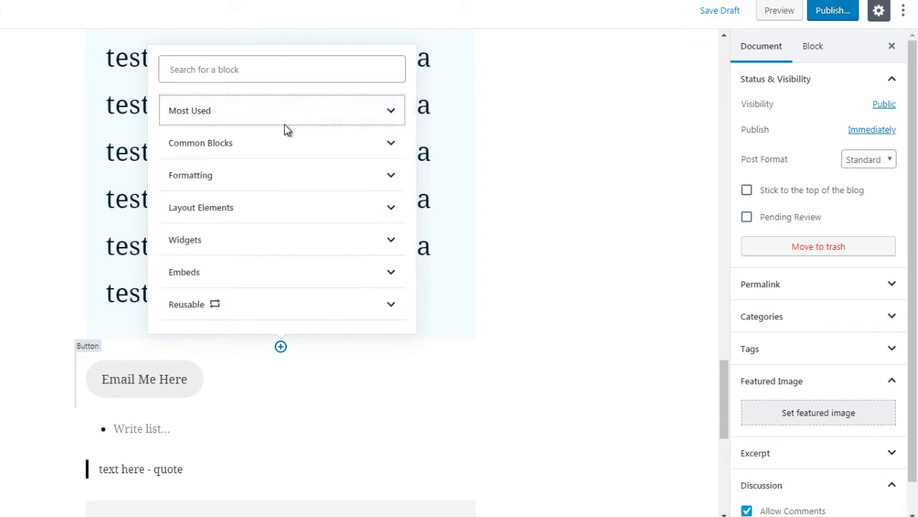
click(285, 210)
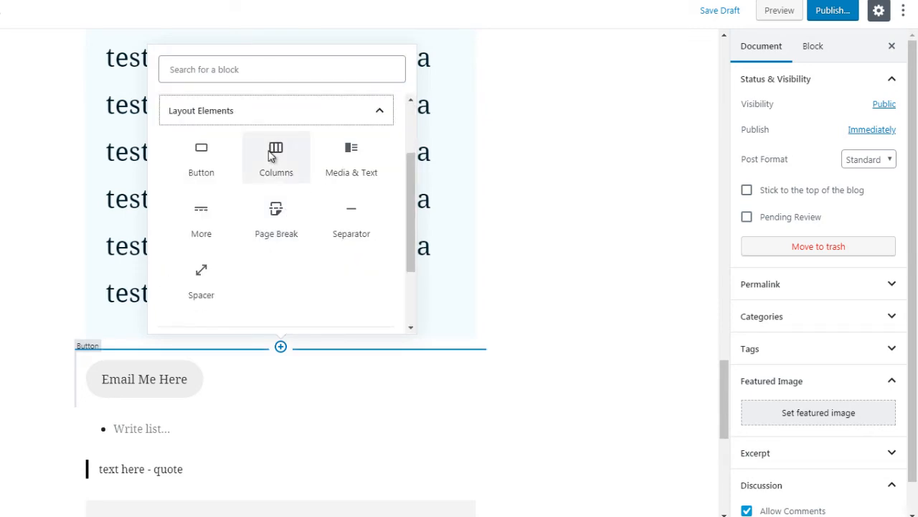
click(273, 155)
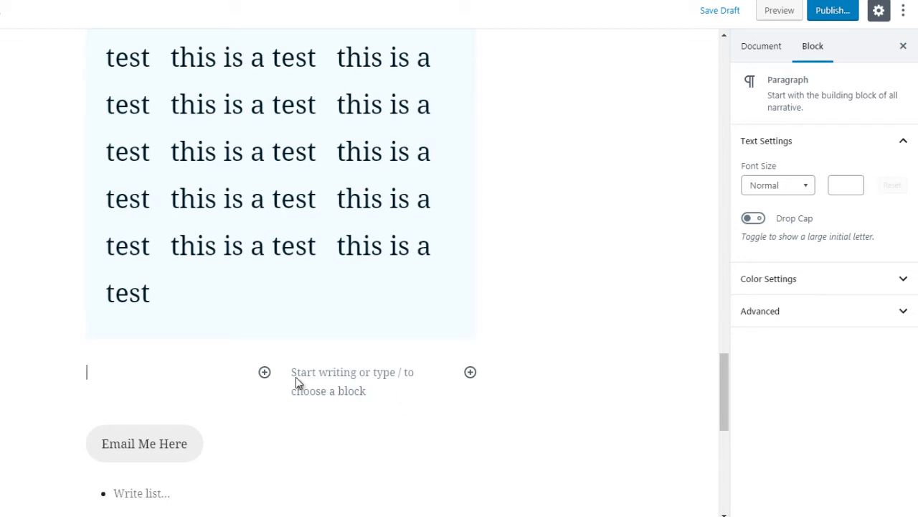
Insert a Media & Text block in the second column of the two-column block.
click(265, 371)
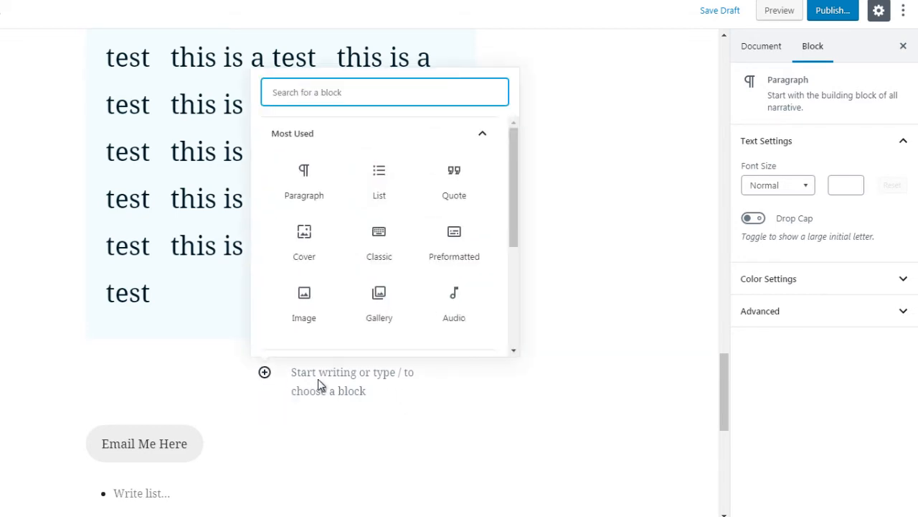
click(468, 374)
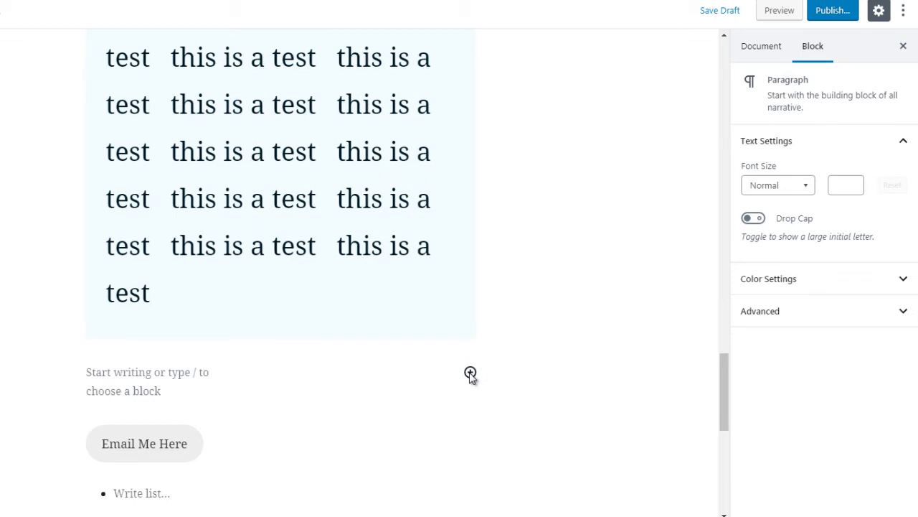
click(281, 410)
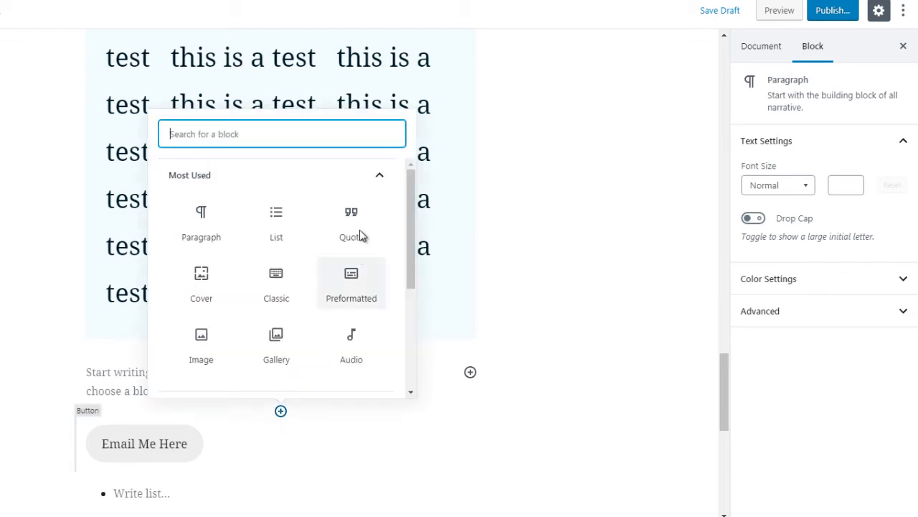
click(353, 182)
click(274, 274)
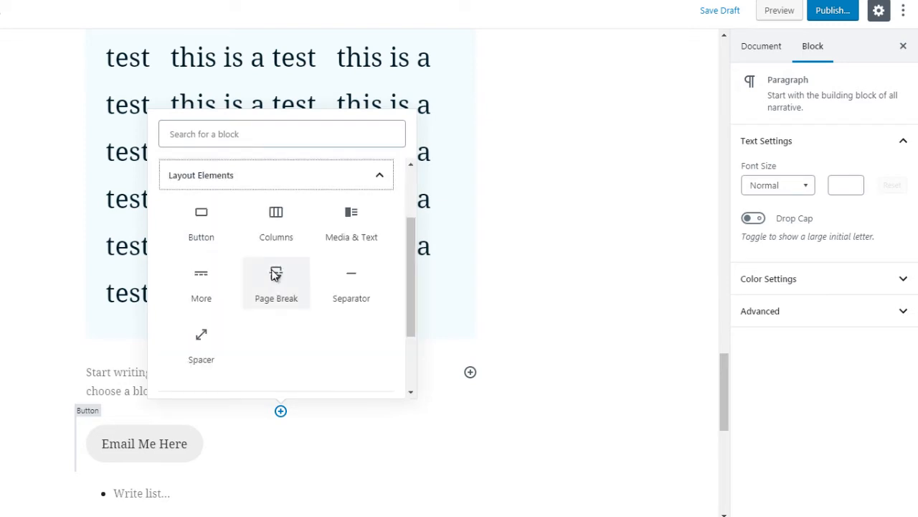
click(354, 232)
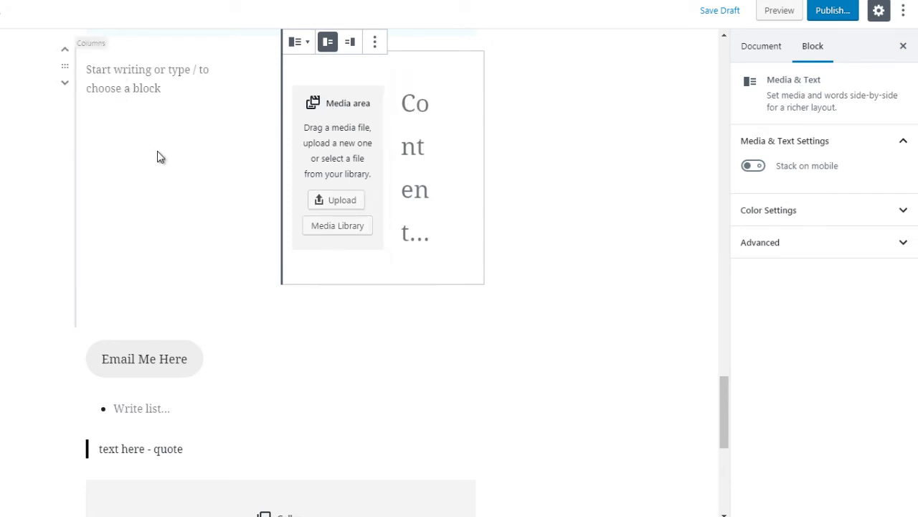
Insert a More block between the columns and the "Email Me Here" button.
click(281, 326)
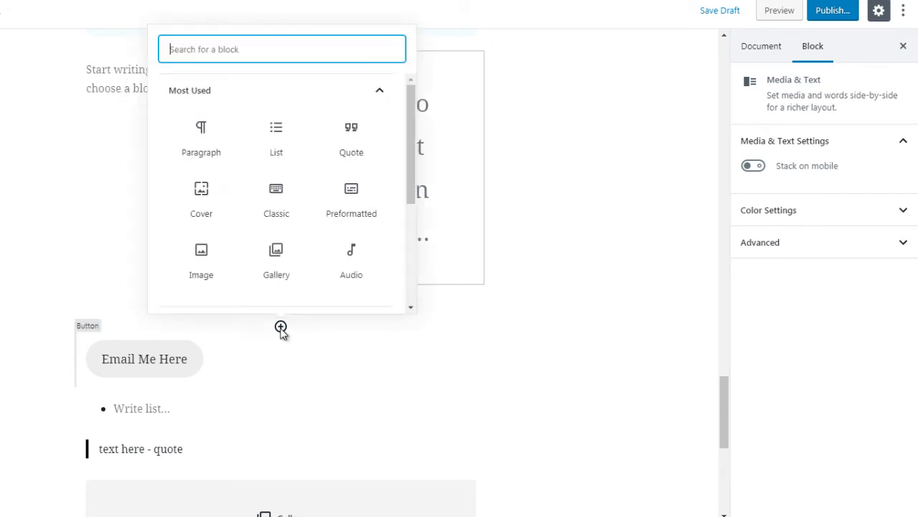
click(267, 91)
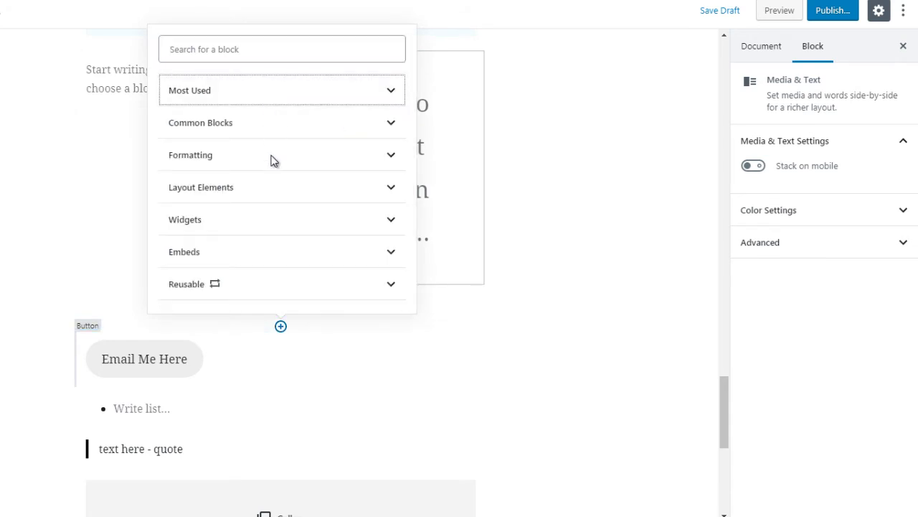
click(333, 189)
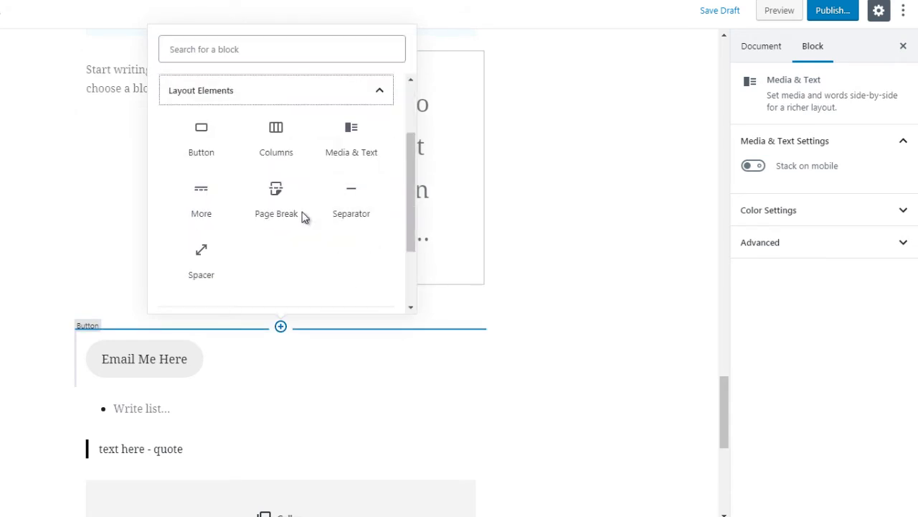
click(199, 203)
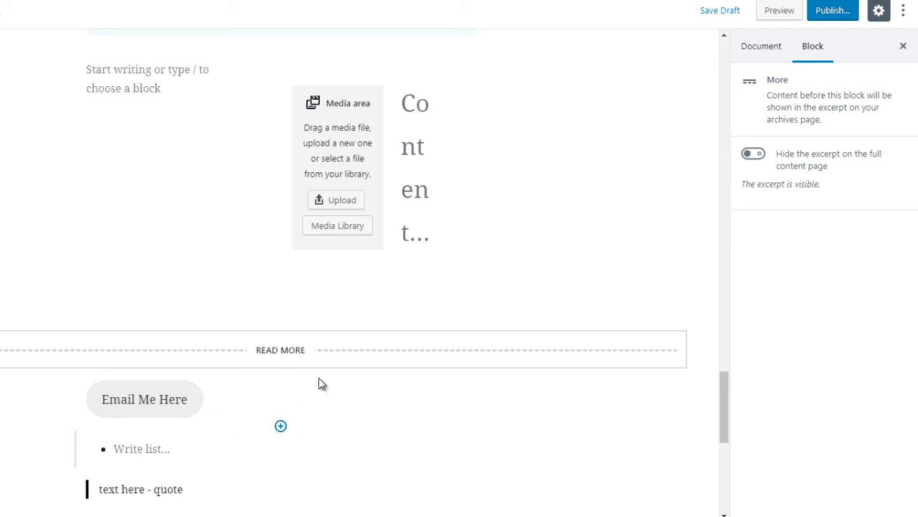
Insert a Page Break block between the Read More divider and the "Email Me Here" button.
click(281, 368)
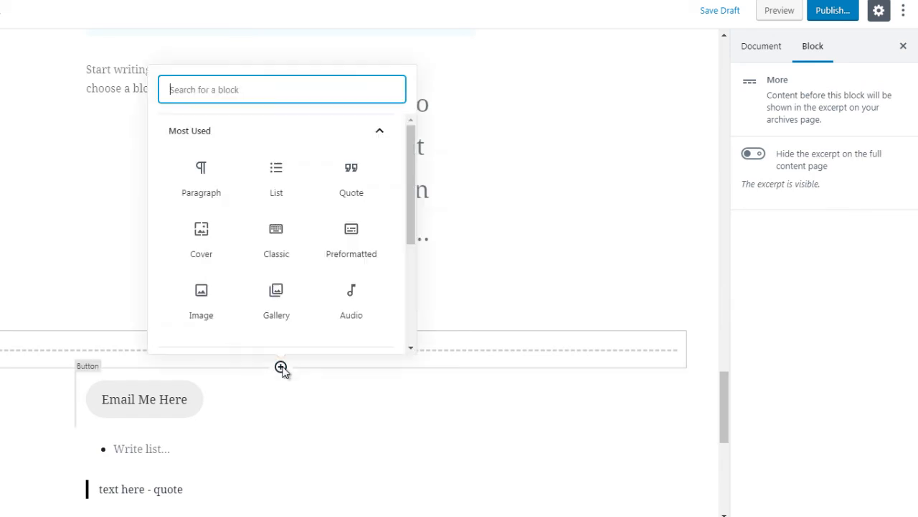
click(331, 141)
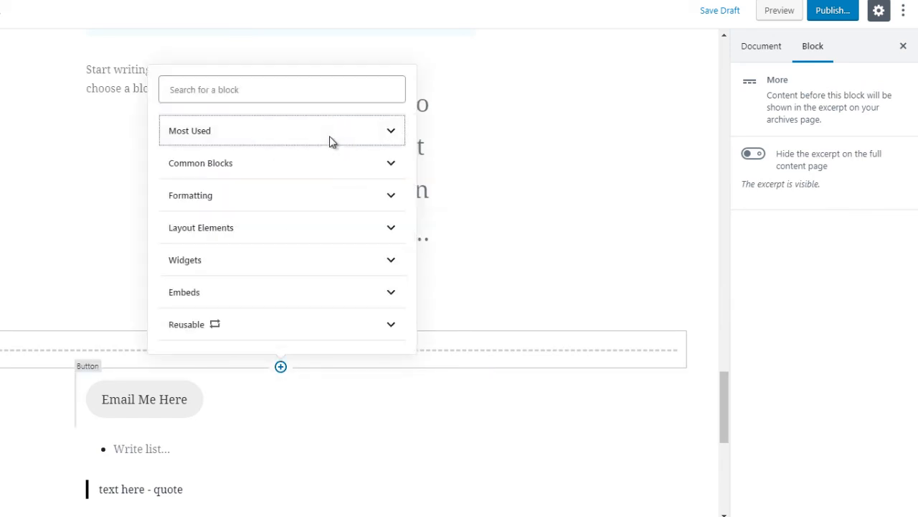
click(302, 228)
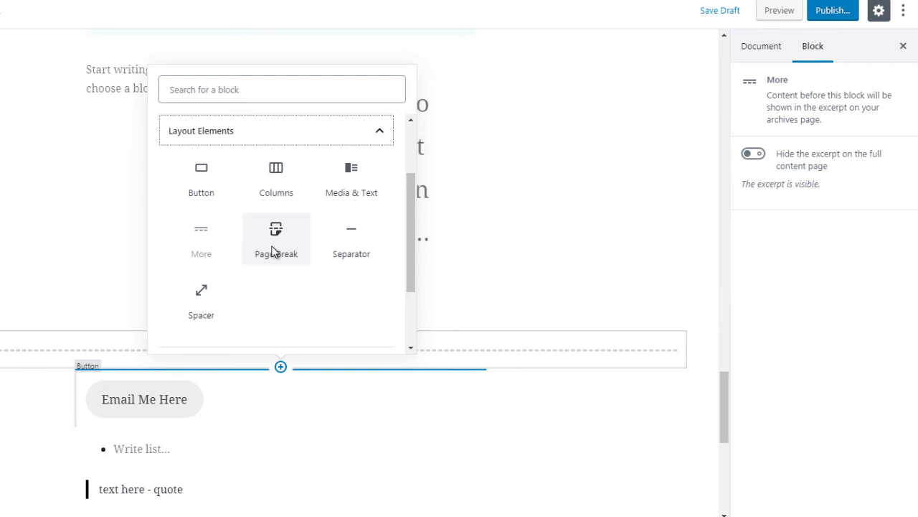
click(275, 250)
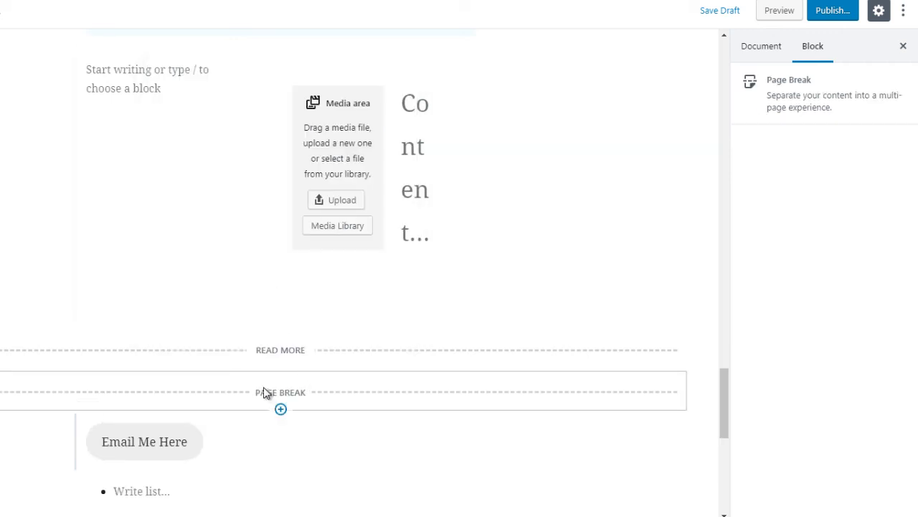
Insert a Separator block between the page break and the "Email Me Here" button.
mouse_move(281, 412)
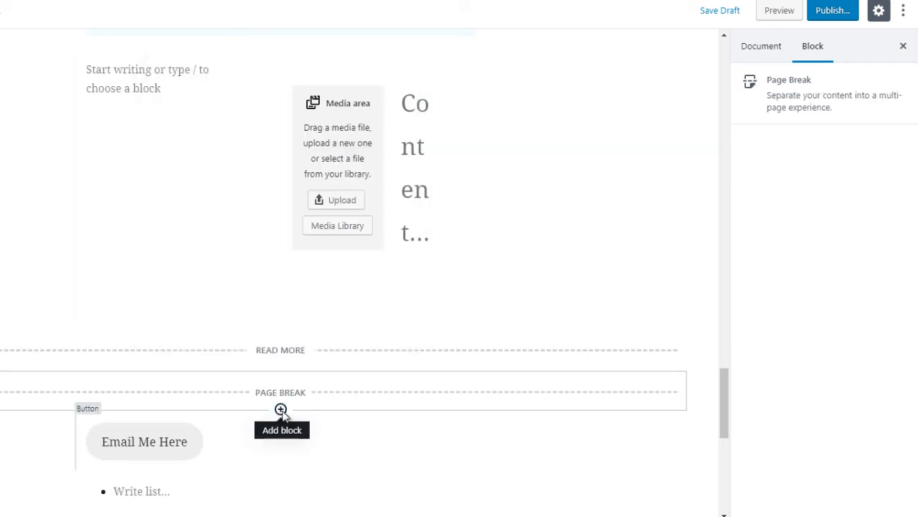
click(280, 409)
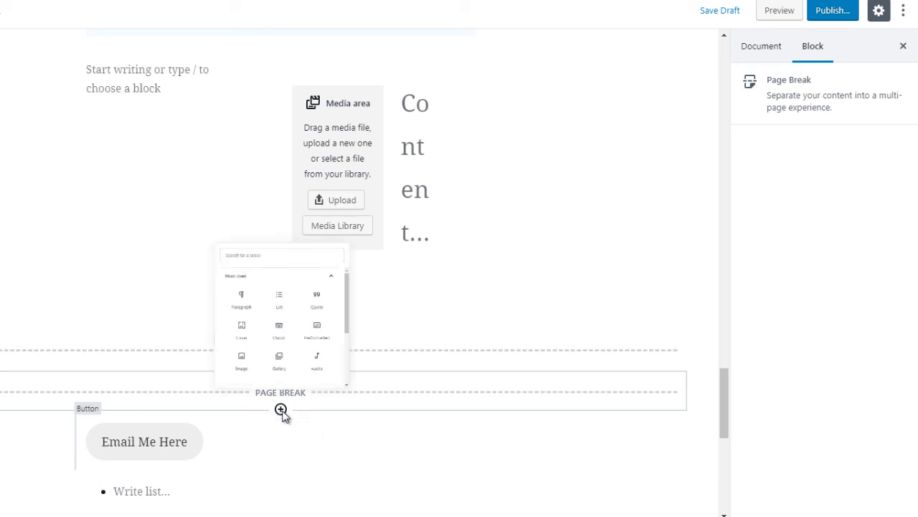
click(304, 180)
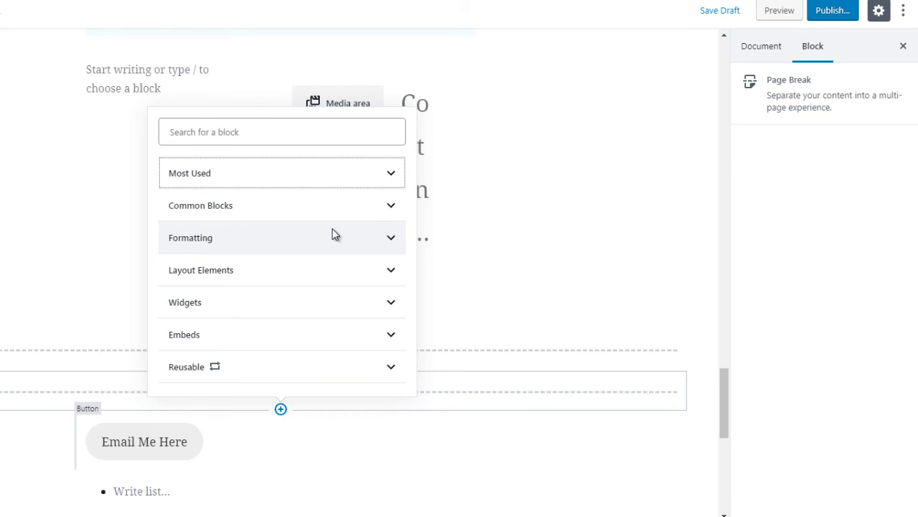
click(325, 267)
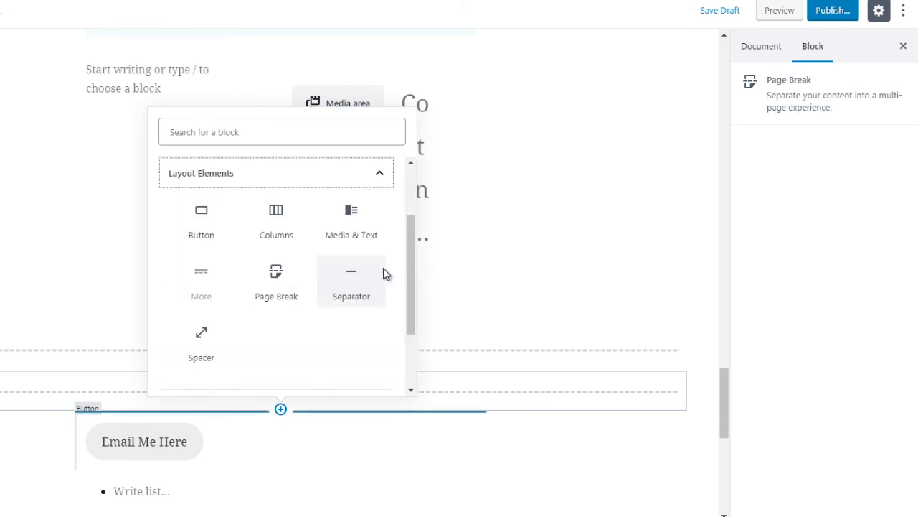
click(351, 289)
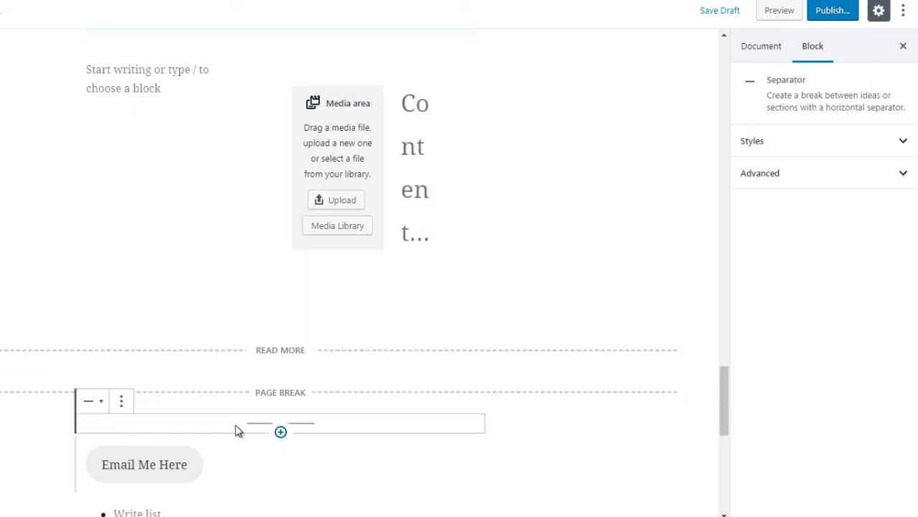
Insert a Spacer block between the two-column block and the Read More divider, and deselect it.
click(281, 326)
scroll(392, 262, down, 1)
click(325, 228)
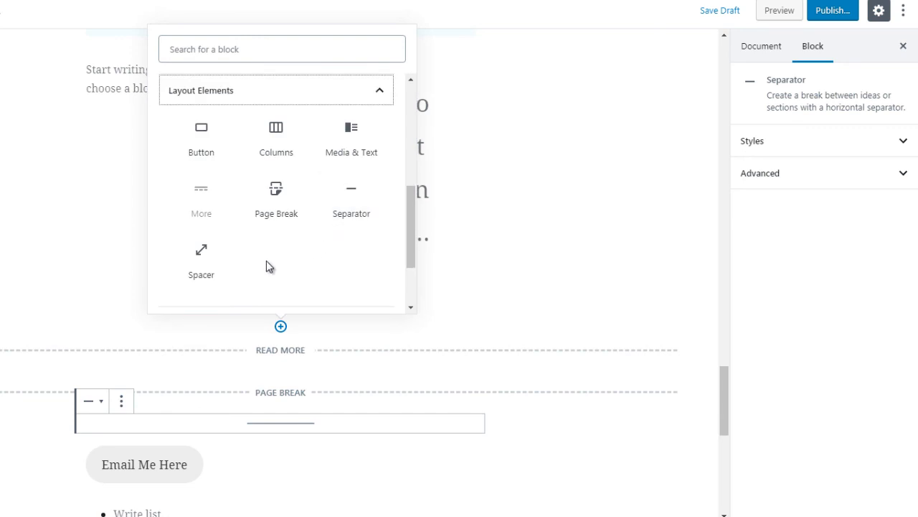
click(202, 258)
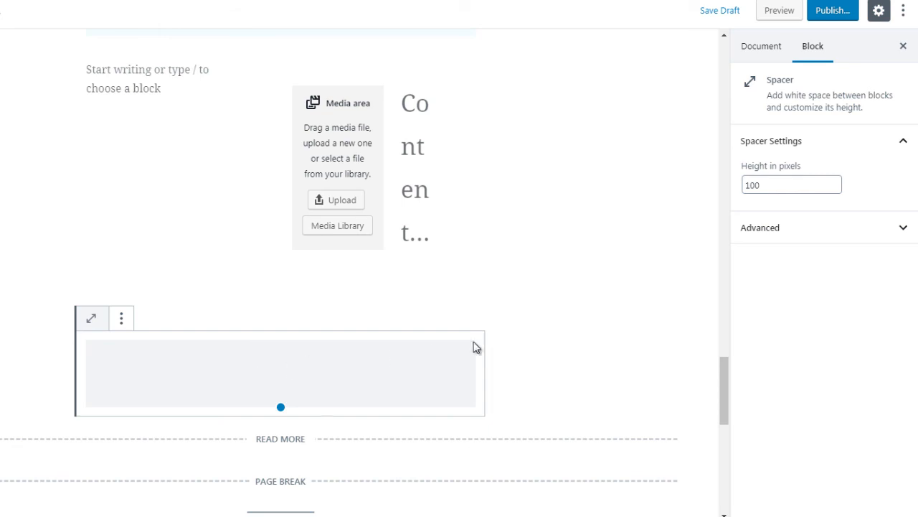
click(553, 368)
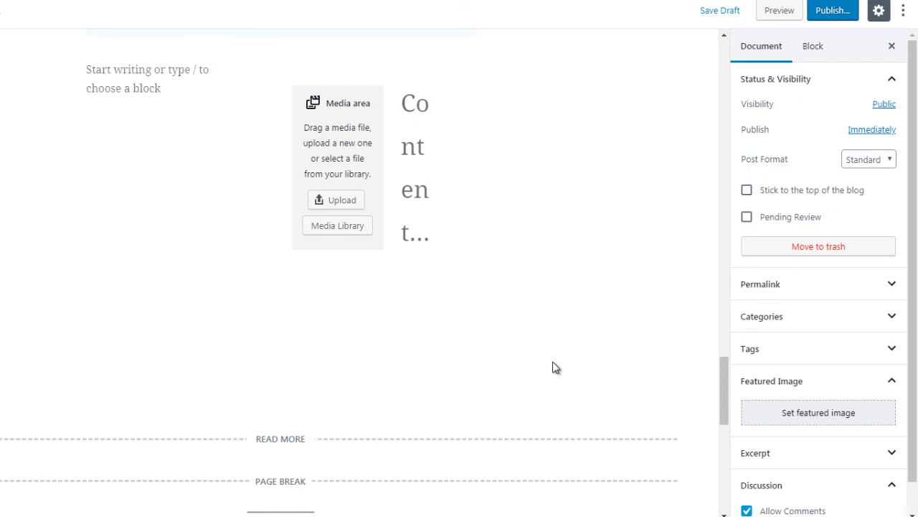
Set the height of the spacer above the Read More divider to 50 pixels and deselect the block.
click(309, 367)
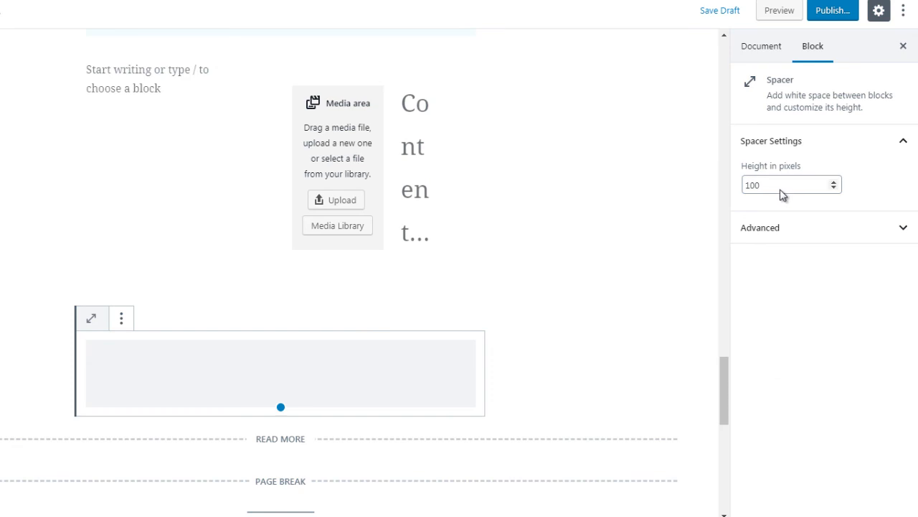
drag(774, 187, 743, 184)
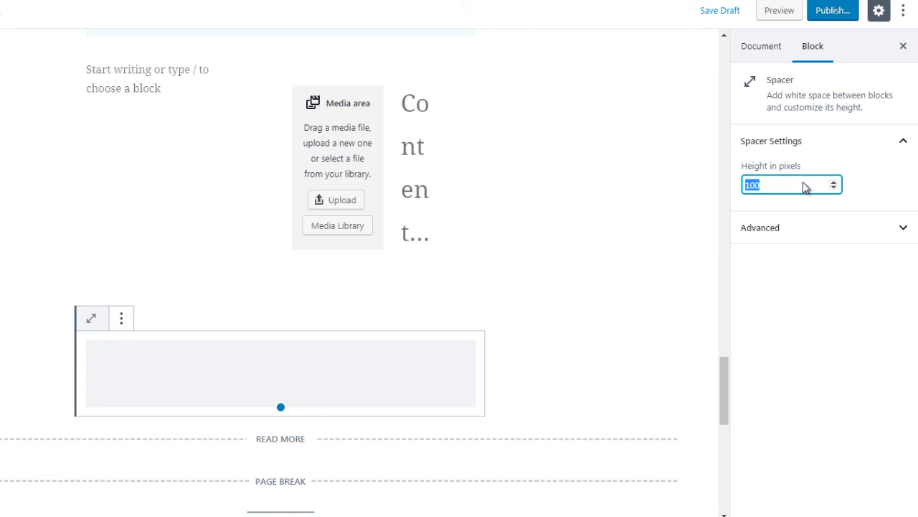
text(50)
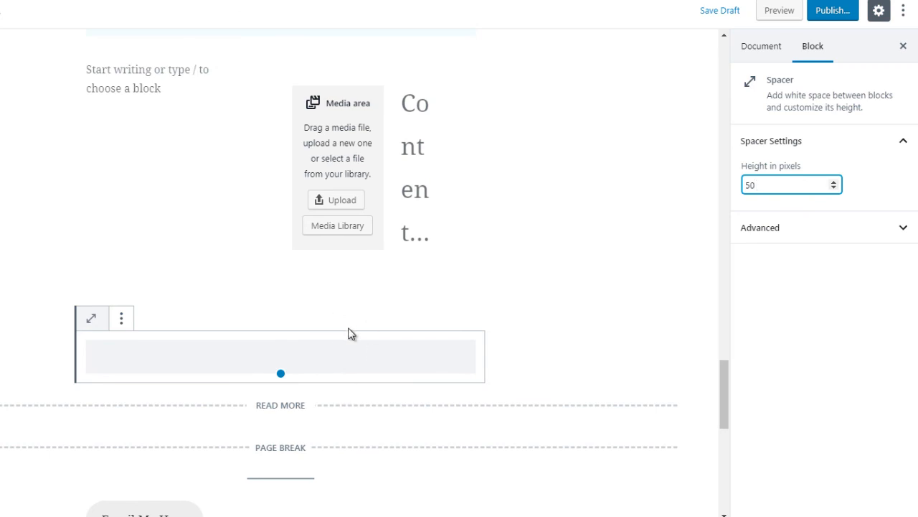
click(559, 300)
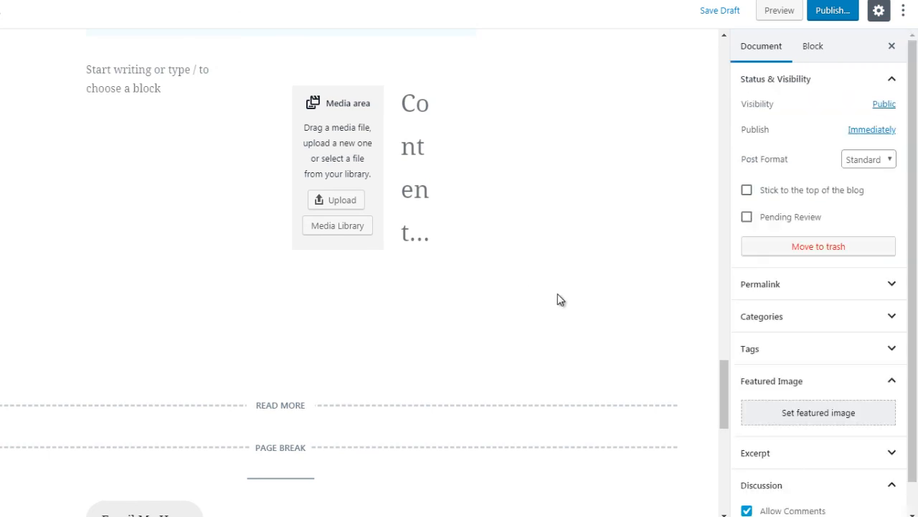